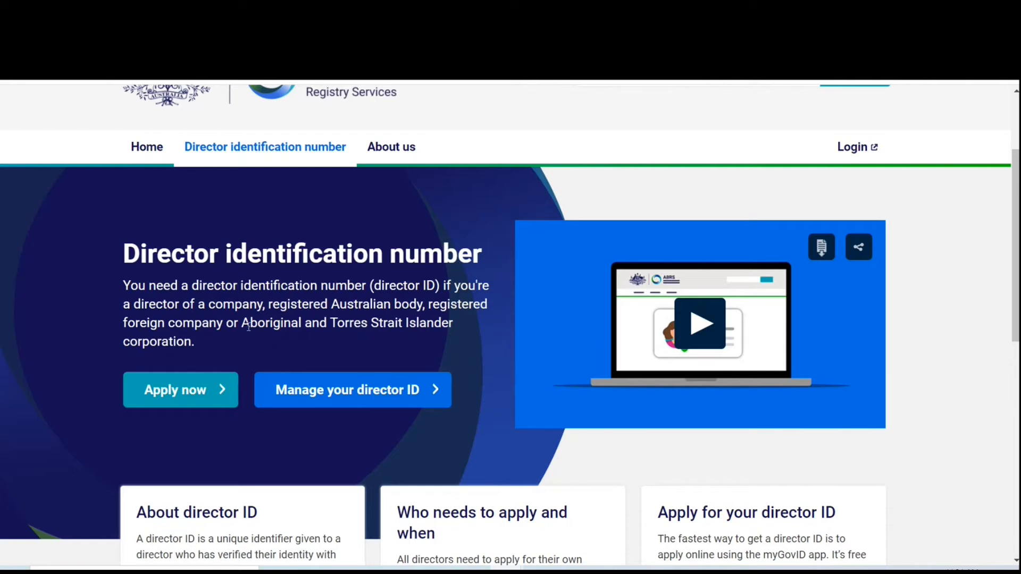
Open the director ID application instructions from the Director identification number page.
scroll(248, 327, up, 1)
scroll(194, 317, down, 2)
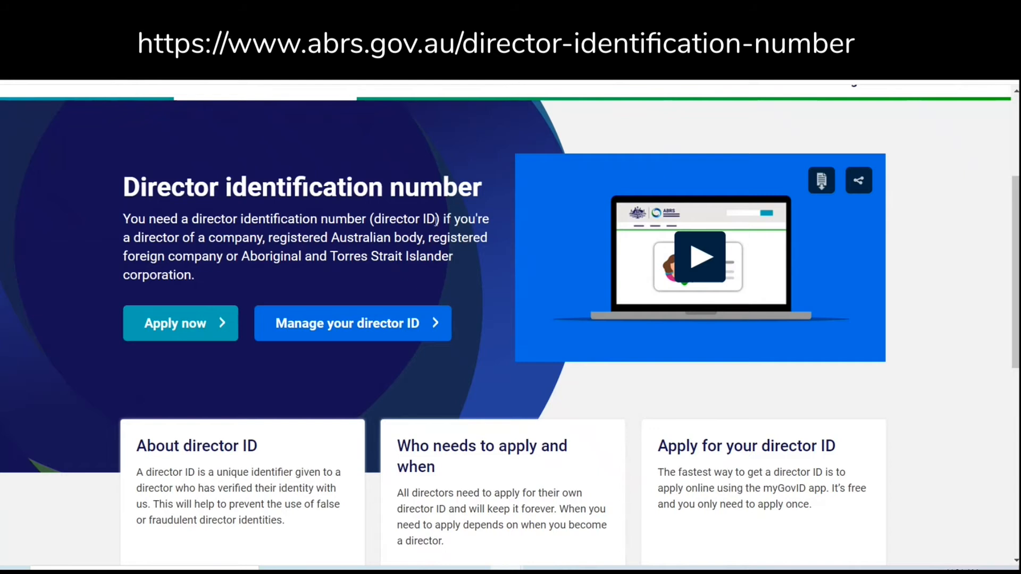
scroll(472, 204, up, 1)
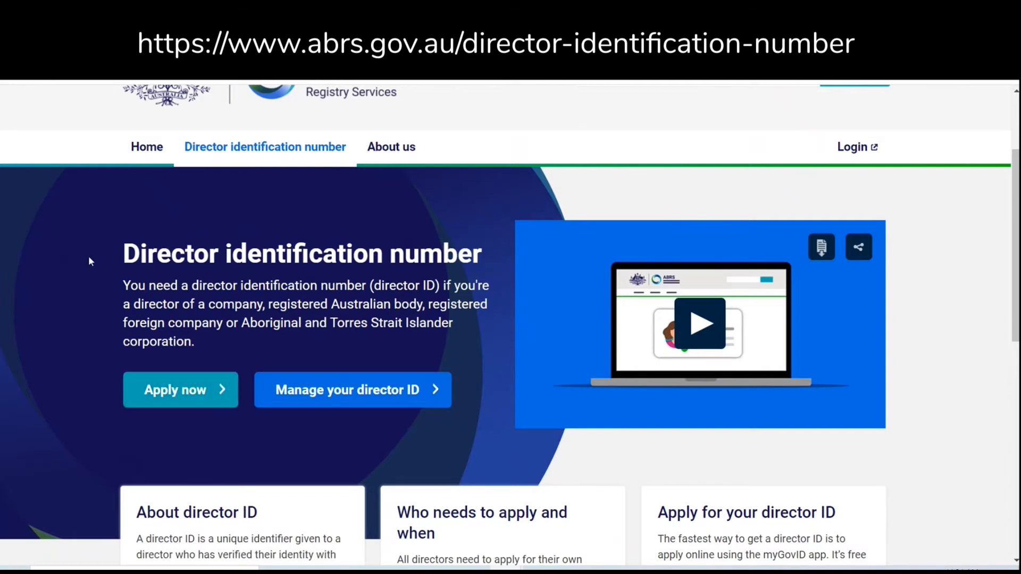
click(187, 392)
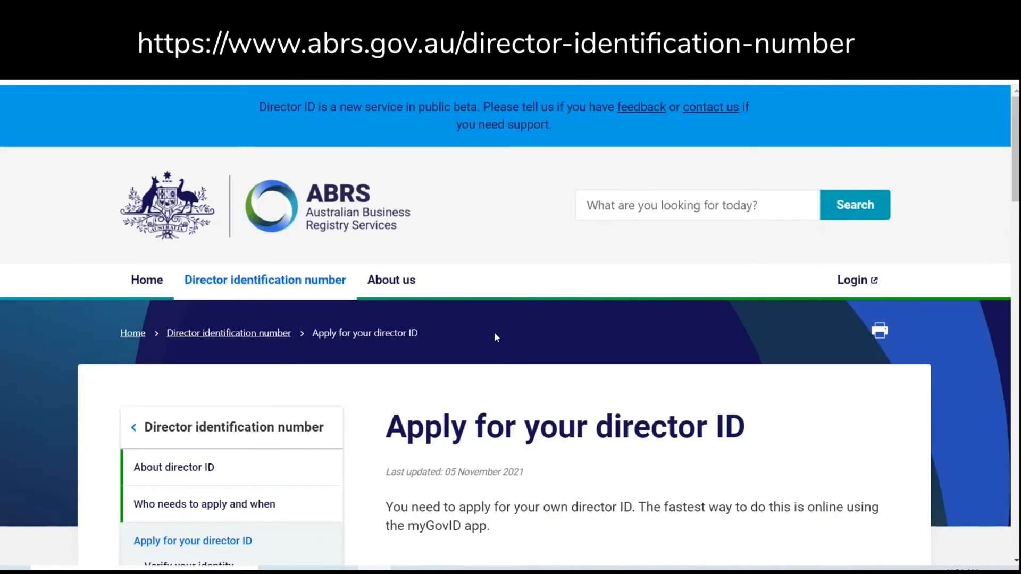
Review the three application stages: setting up myGovID, gathering documents and completing the application.
scroll(456, 342, down, 4)
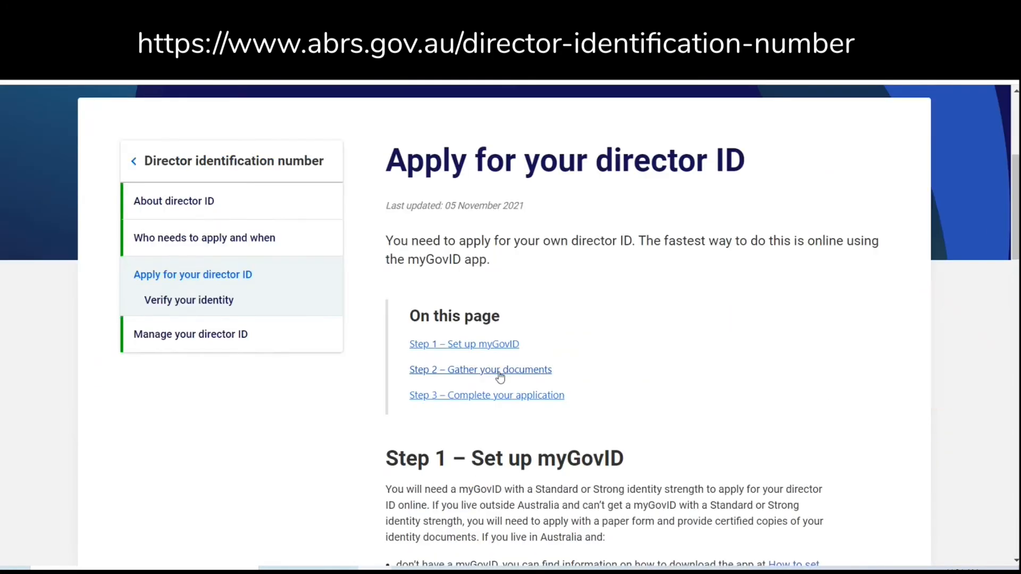
scroll(439, 380, down, 1)
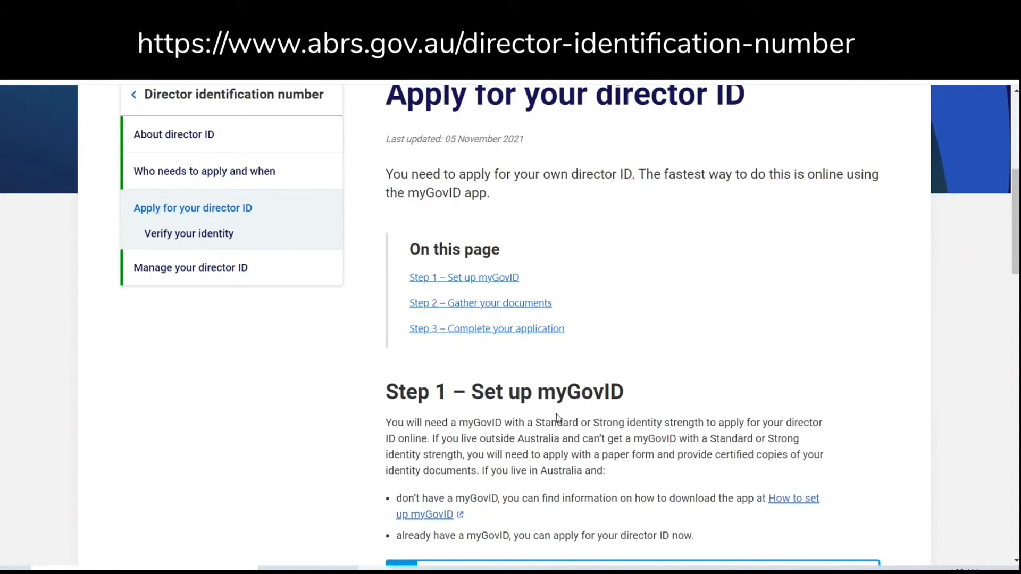
drag(538, 391, 727, 401)
click(574, 392)
drag(538, 391, 620, 392)
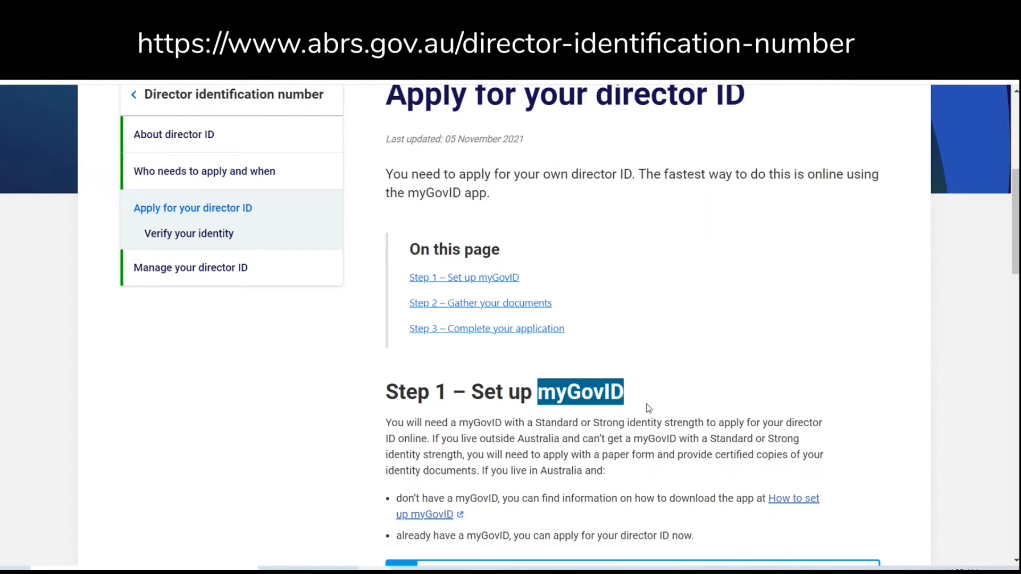
scroll(646, 407, down, 1)
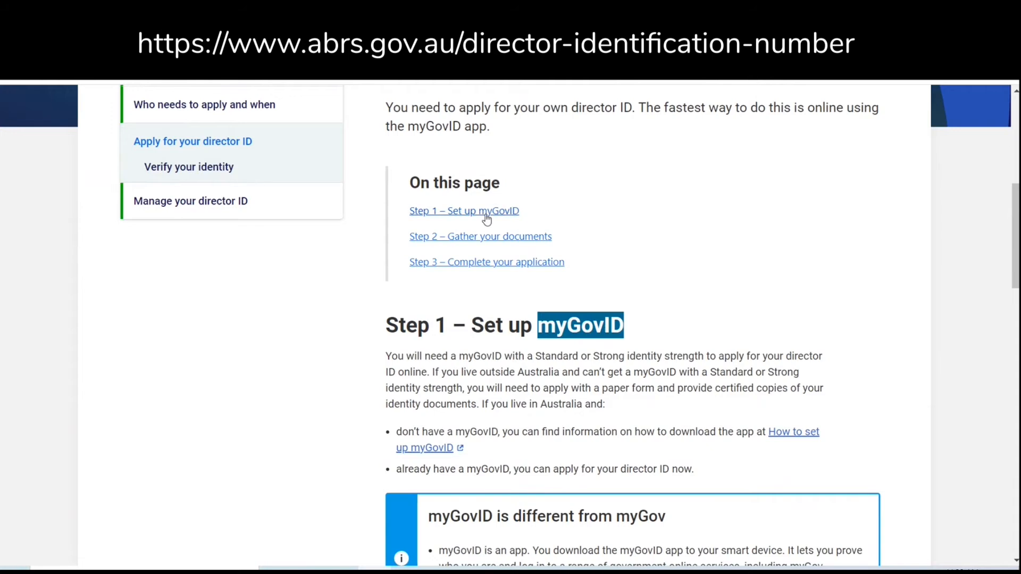
scroll(621, 319, down, 1)
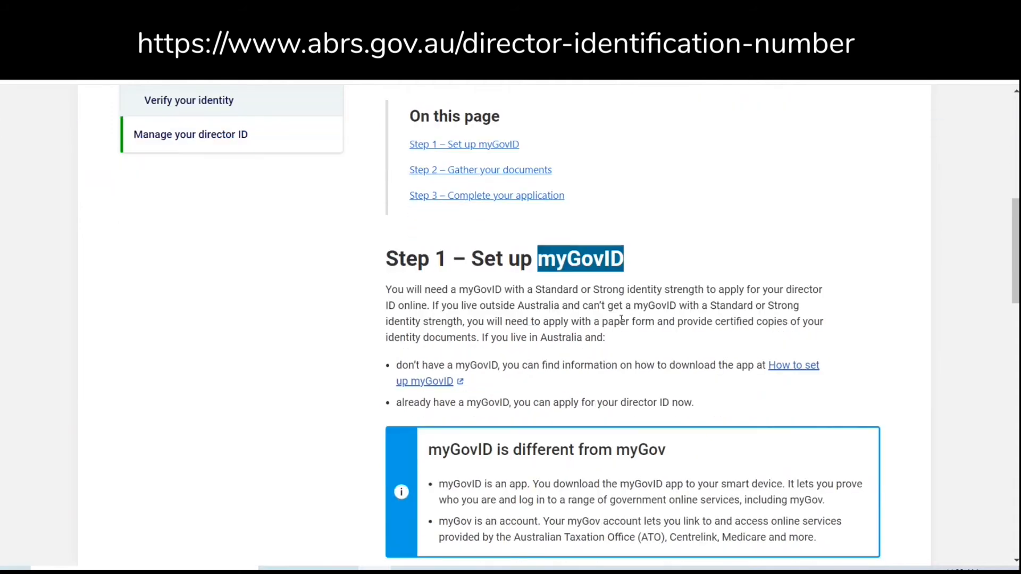
scroll(612, 322, down, 4)
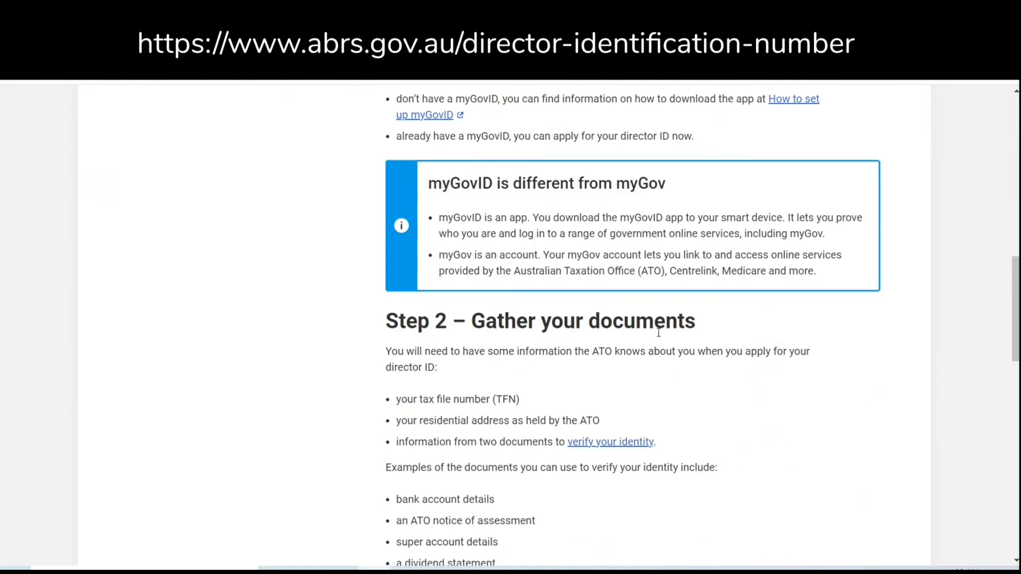
scroll(660, 331, down, 6)
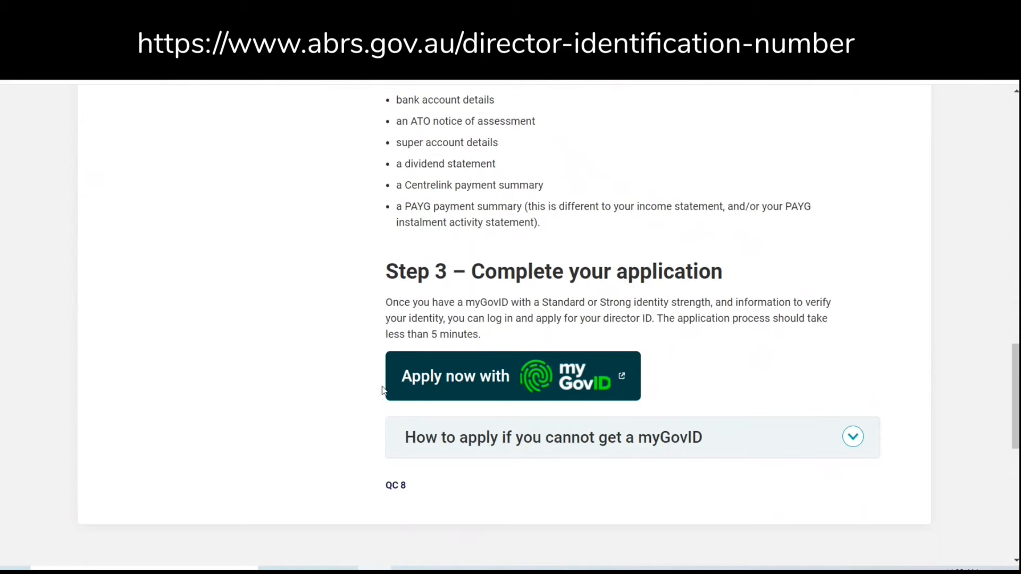
Start the director ID application with myGovID and log in using the applicant's saved email address.
click(587, 382)
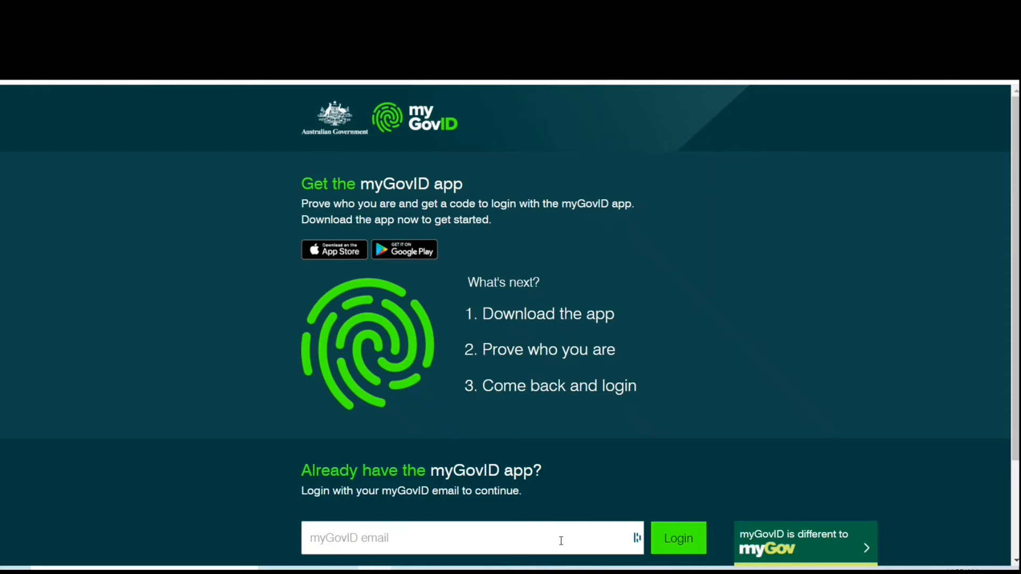
click(349, 544)
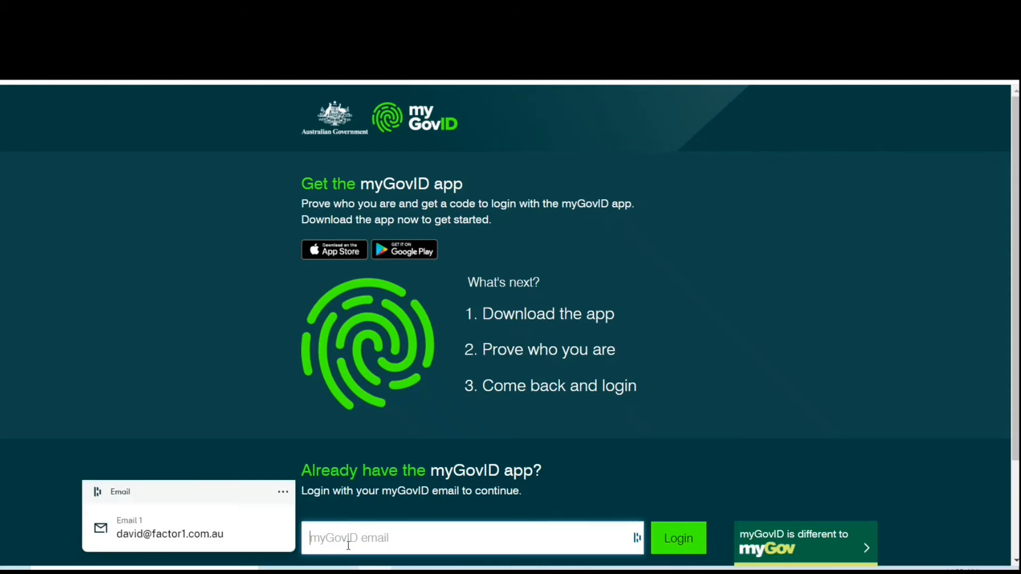
click(190, 534)
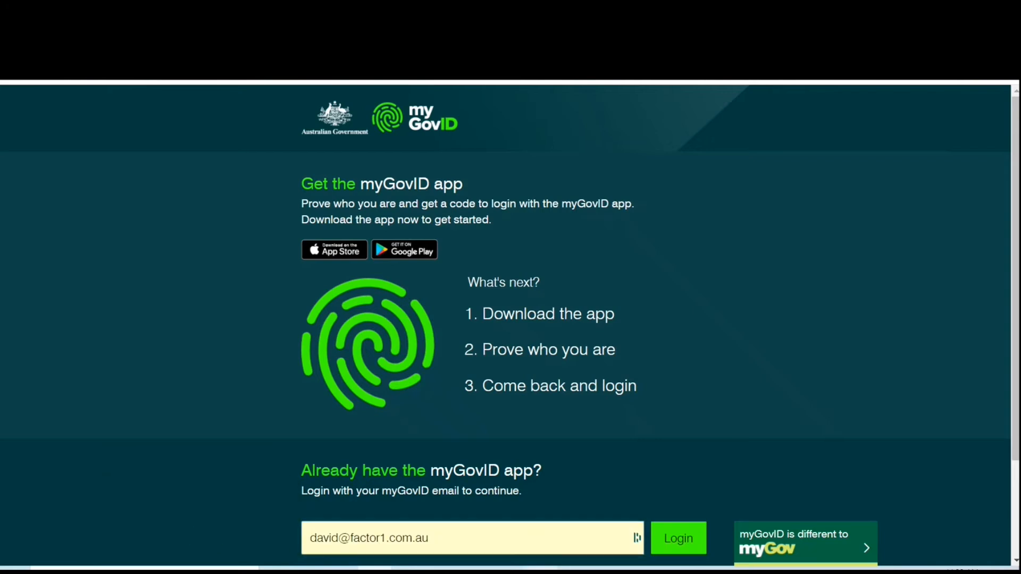
scroll(581, 514, down, 1)
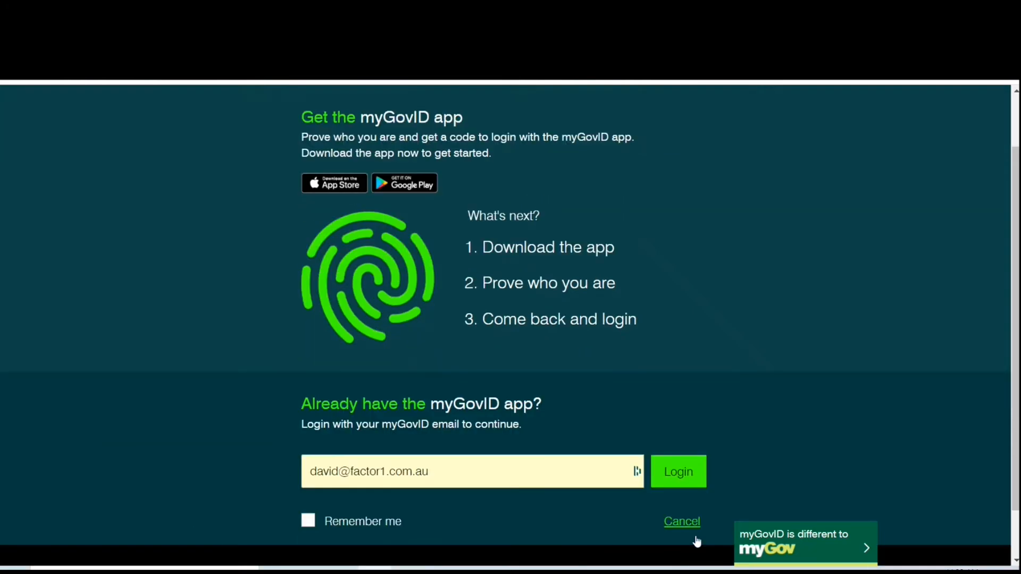
click(694, 475)
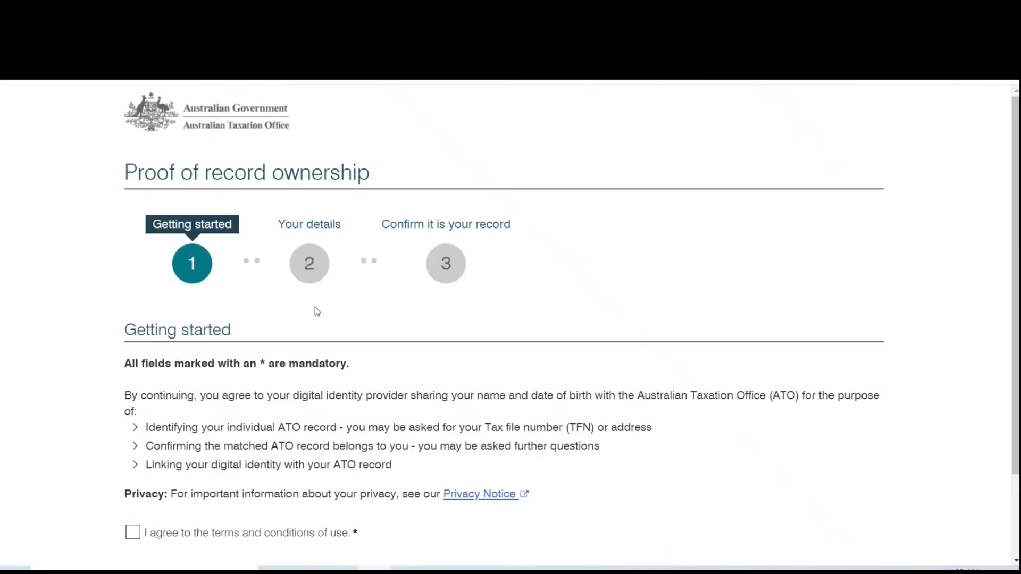
Agree to the ATO's terms and conditions of use and accept the displayed digital identity details.
scroll(263, 287, down, 2)
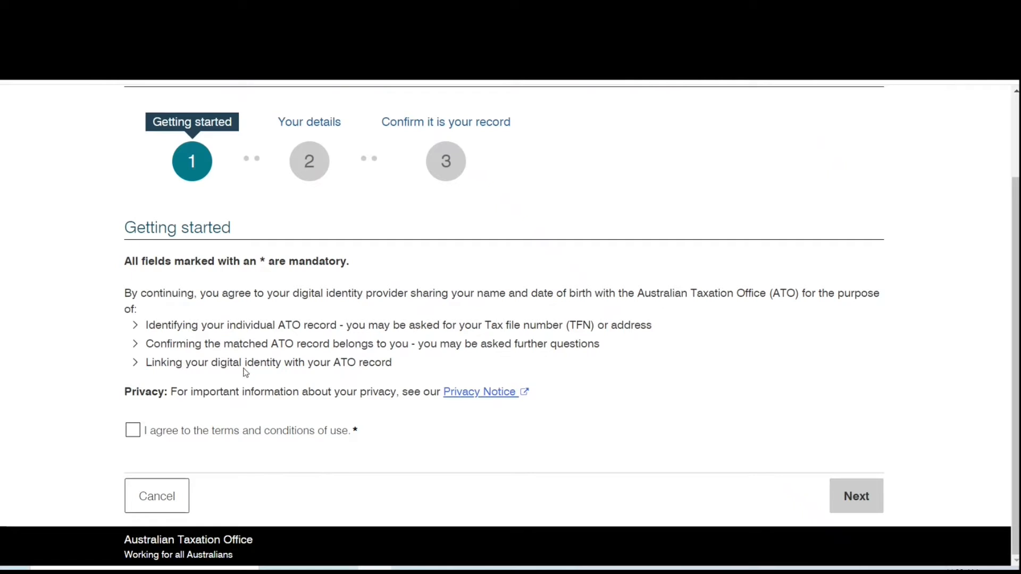
click(134, 430)
click(855, 496)
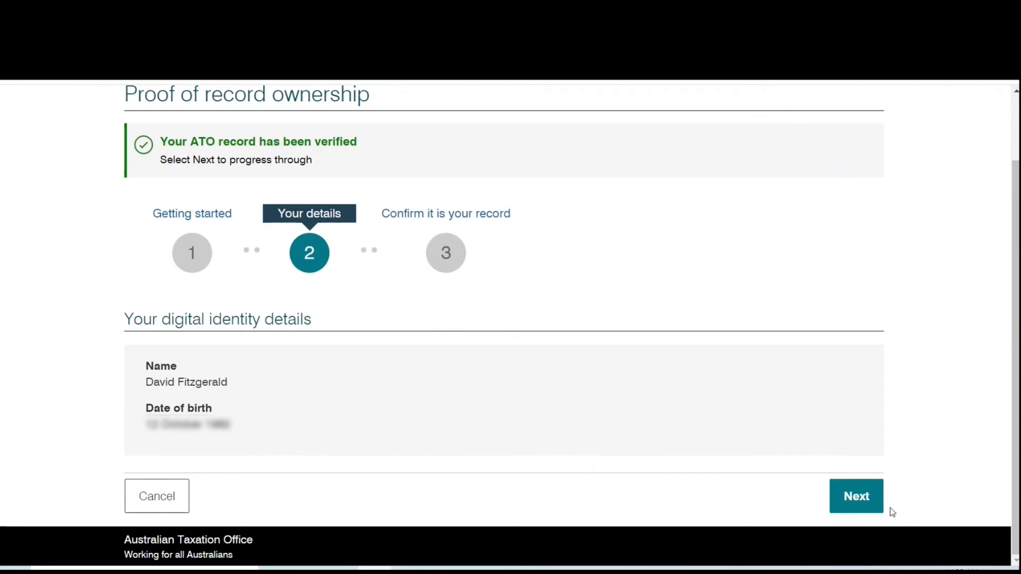
click(866, 503)
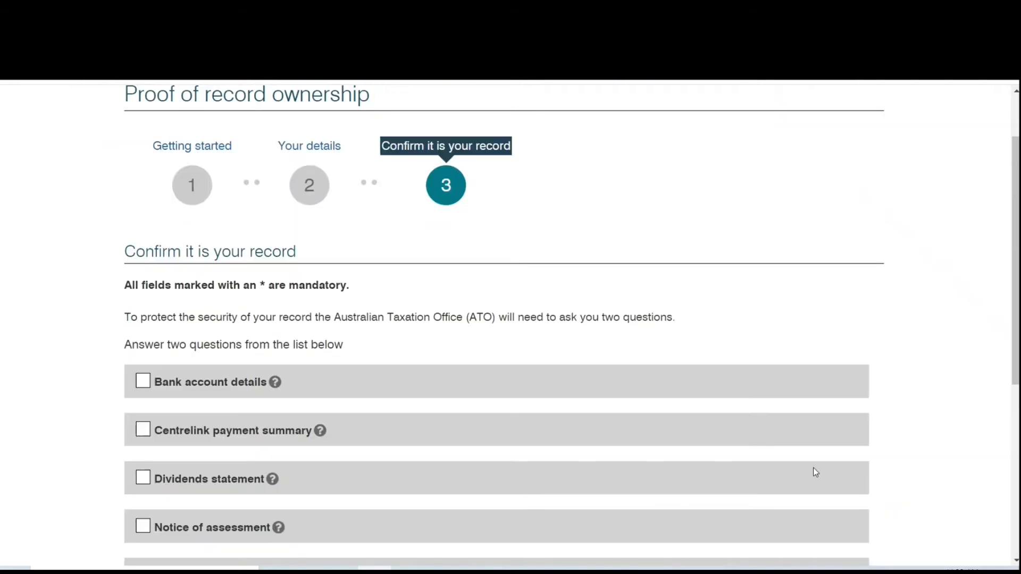
Choose Notice of assessment as one of the two questions for confirming the ATO record.
scroll(477, 332, down, 1)
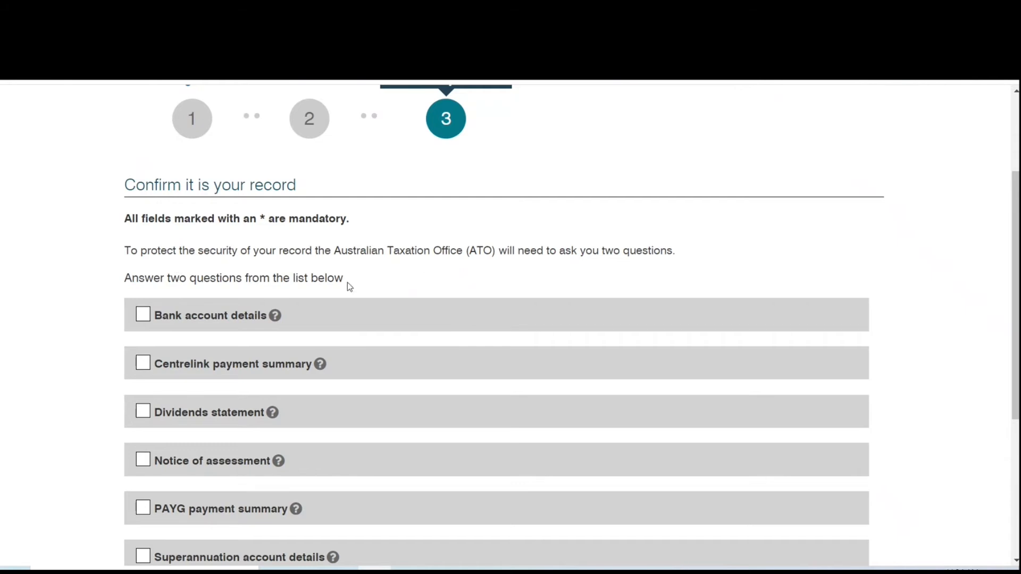
drag(360, 250, 459, 261)
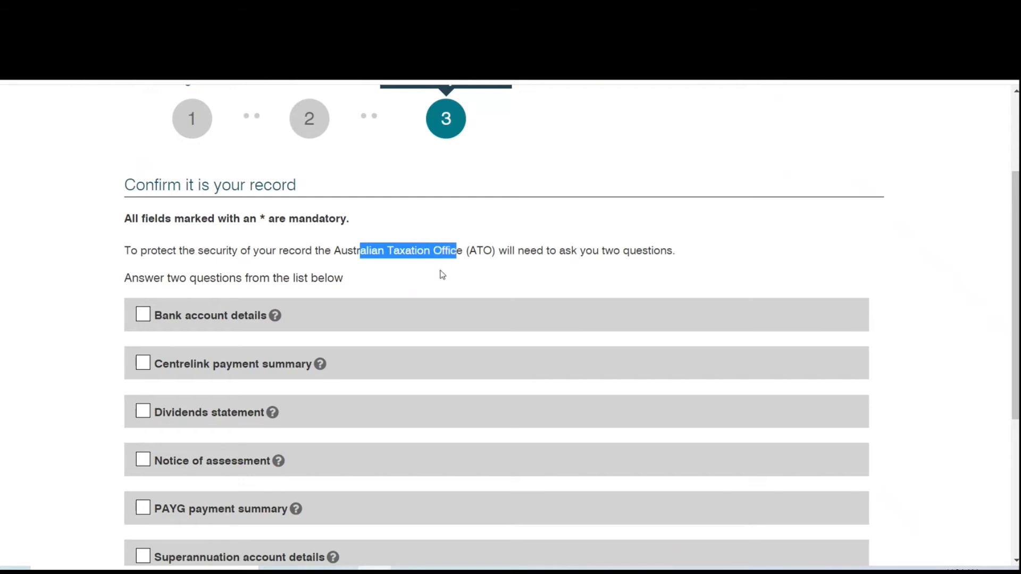
scroll(379, 282, down, 1)
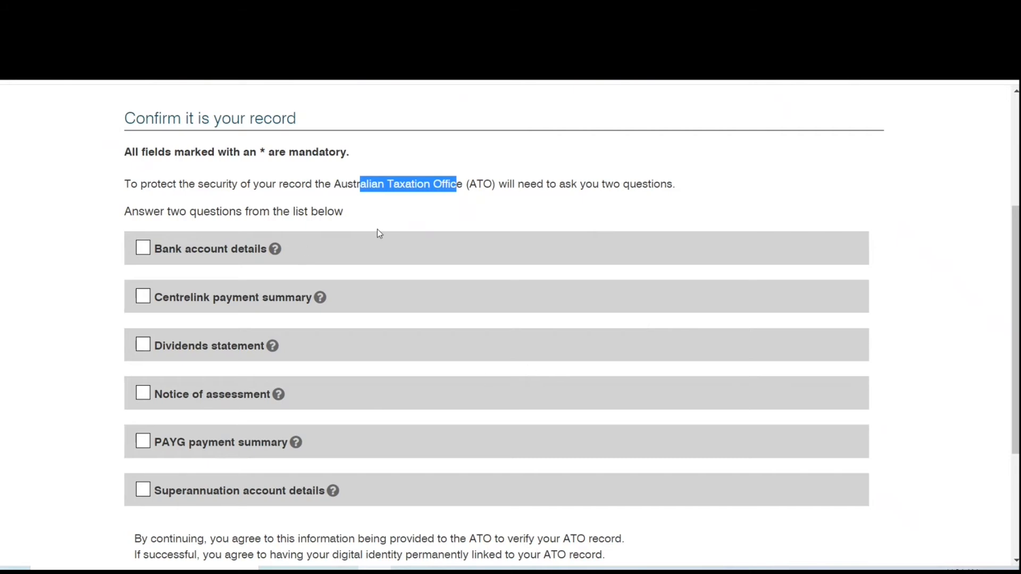
scroll(224, 266, down, 2)
scroll(250, 337, up, 1)
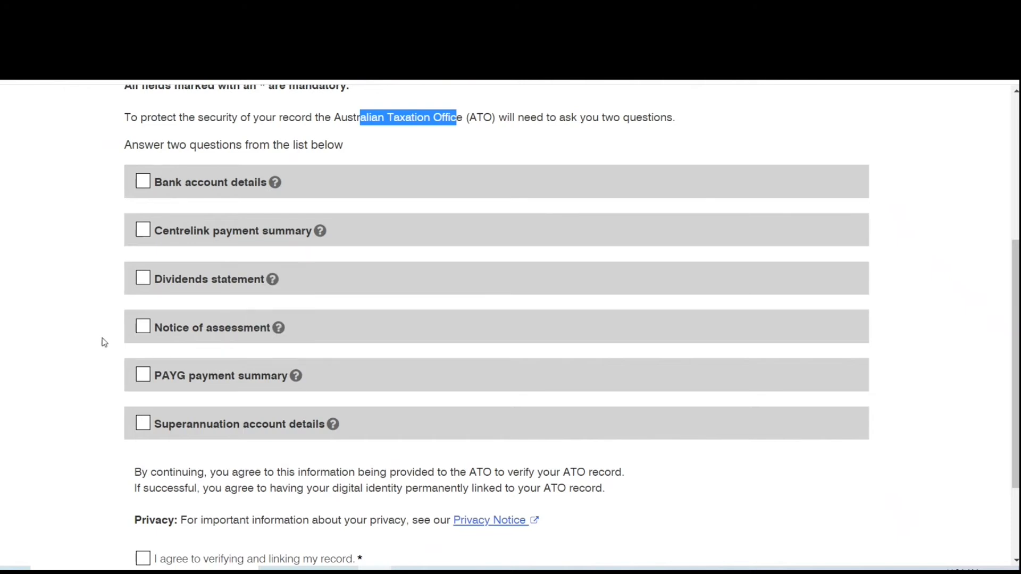
click(142, 326)
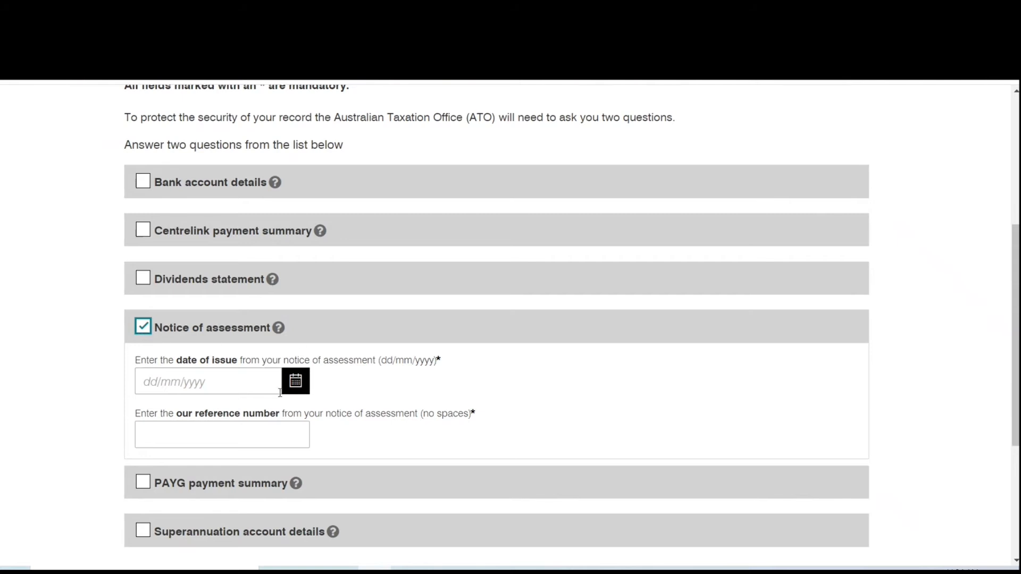
scroll(280, 392, down, 4)
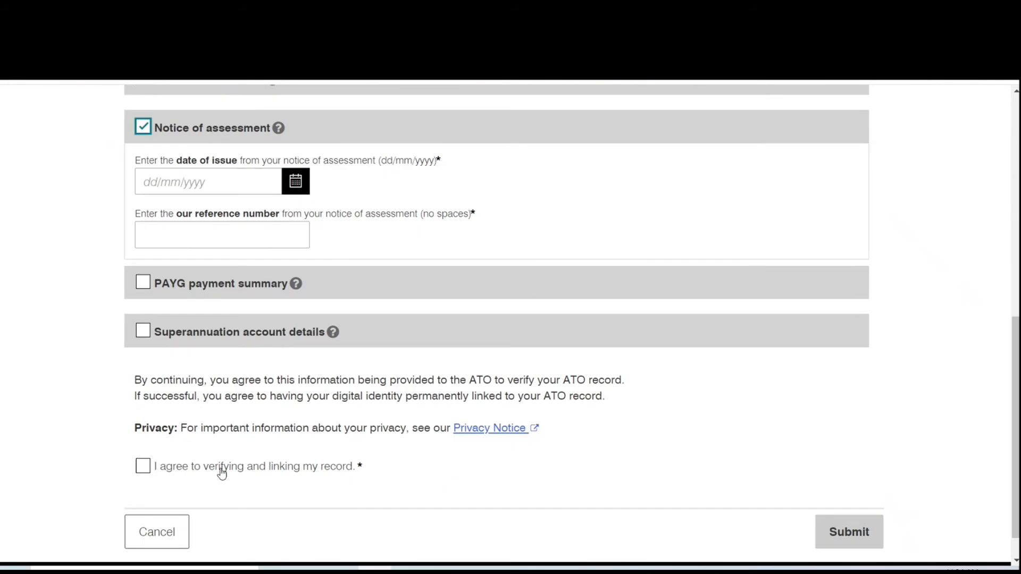
scroll(172, 307, up, 1)
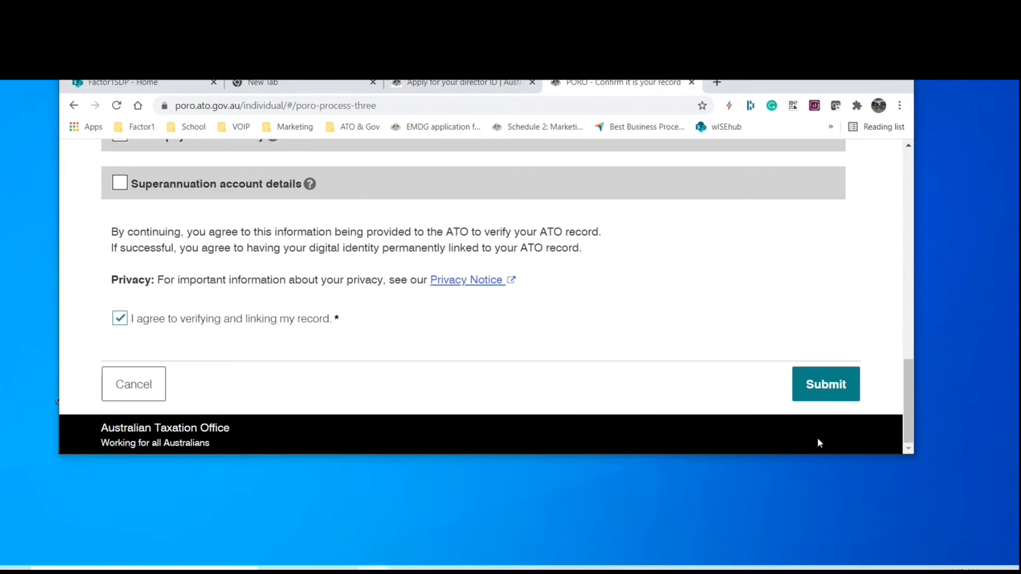
Submit the proof of record ownership and continue to the director identification number application.
click(844, 393)
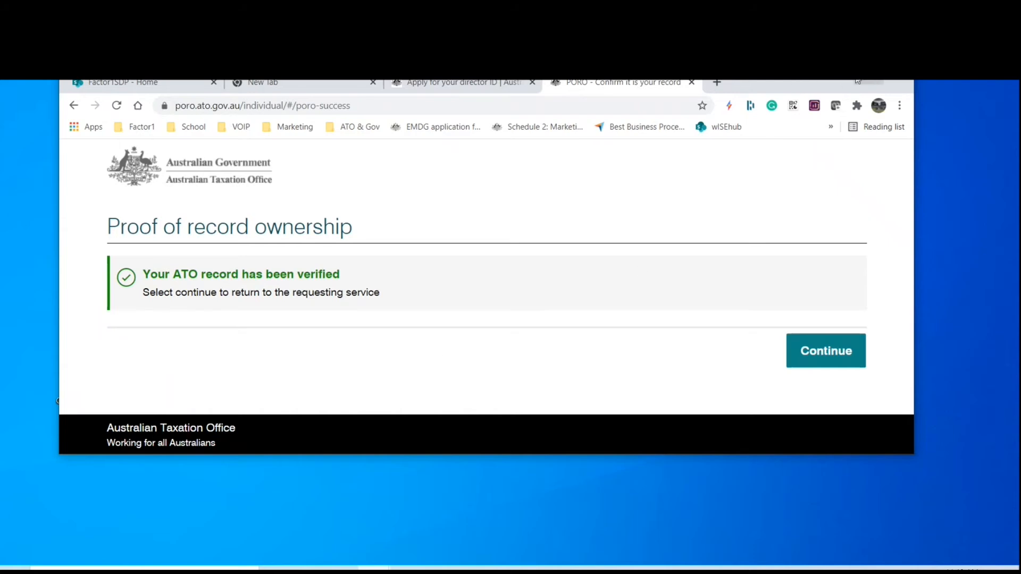
key(F11)
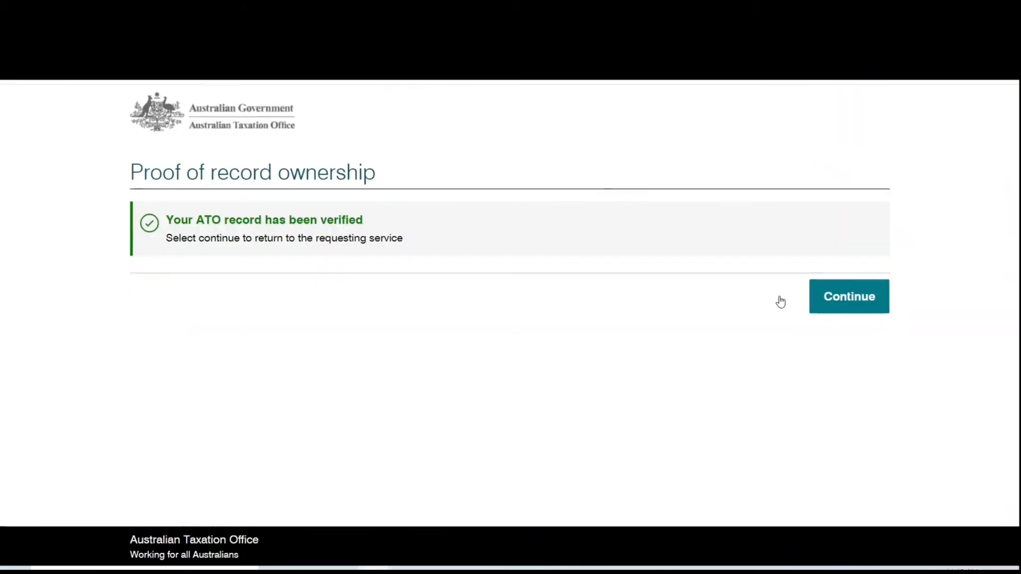
click(861, 299)
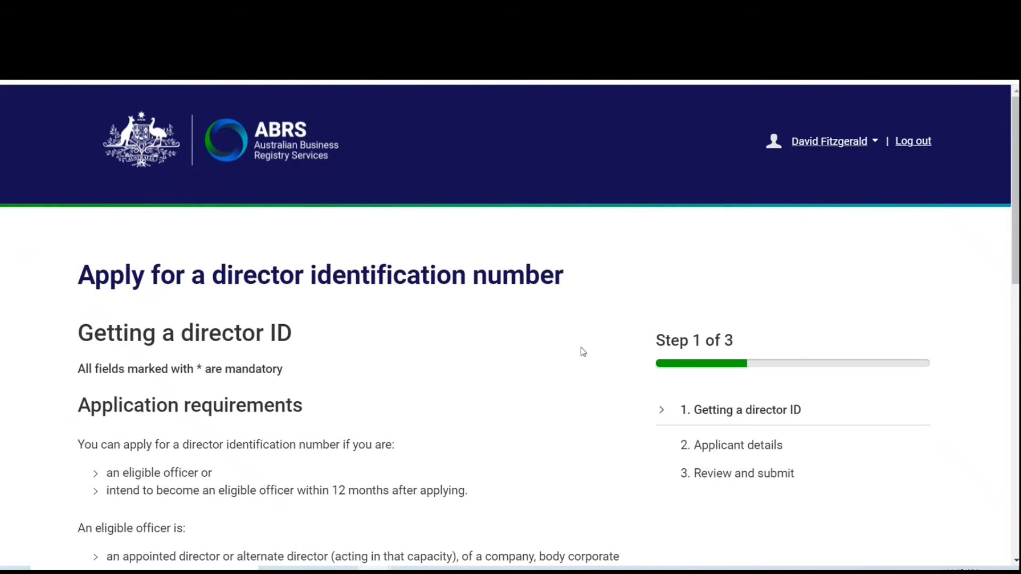
Read the application requirements and declare being an eligible officer or intending to become one within 12 months of the application.
scroll(196, 326, down, 1)
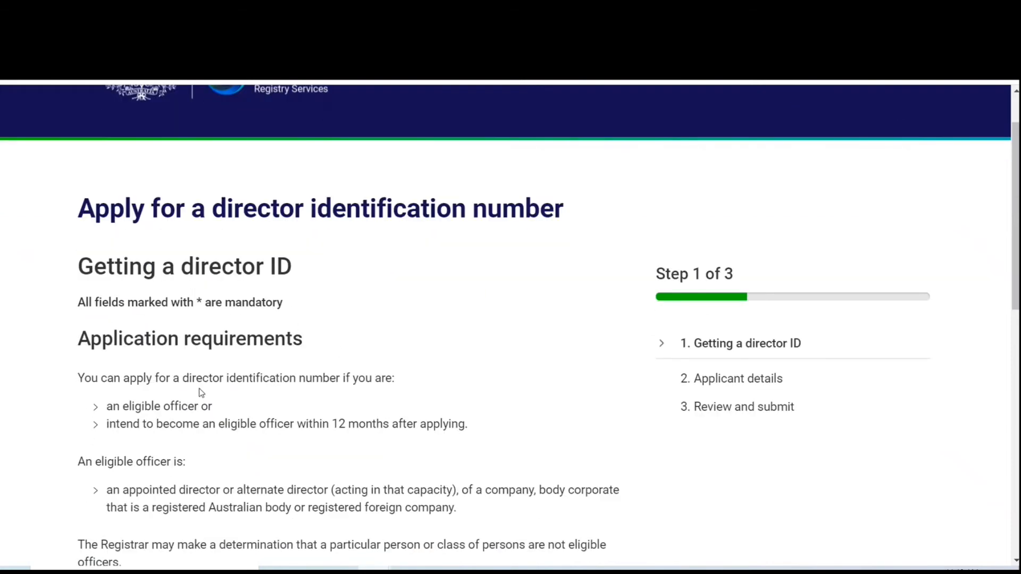
scroll(200, 392, down, 2)
scroll(195, 404, down, 1)
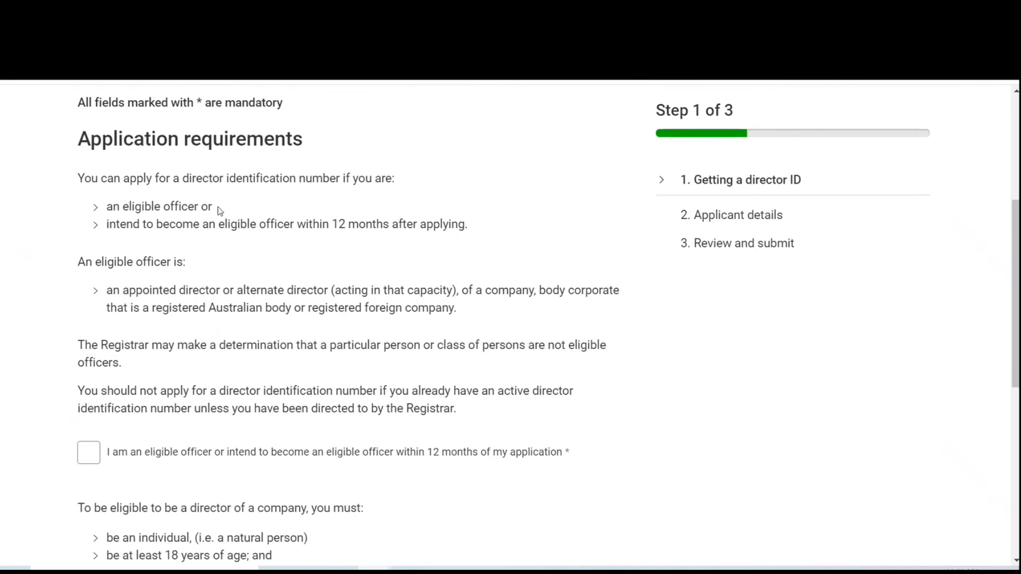
drag(114, 208, 202, 207)
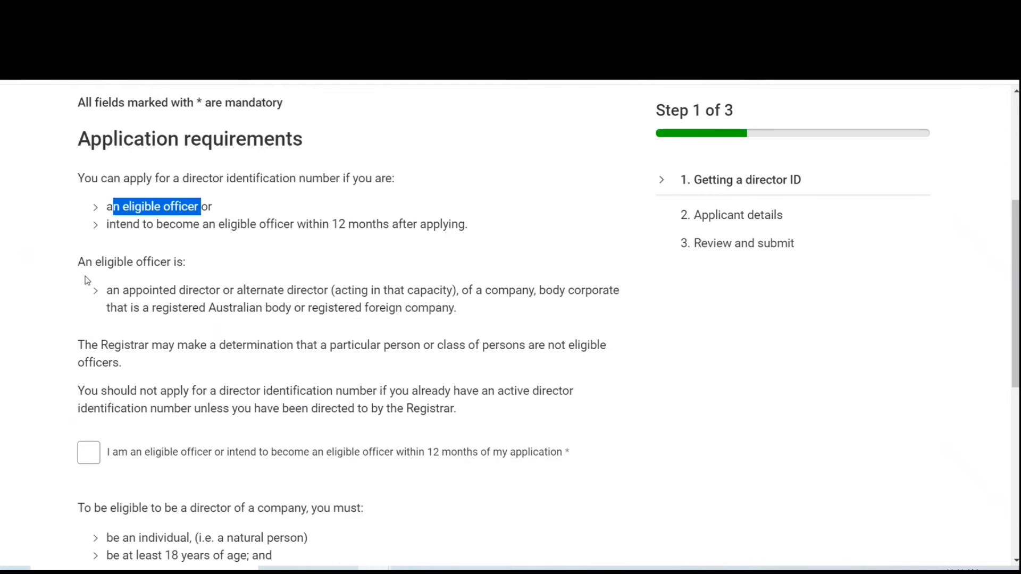
drag(149, 292, 217, 292)
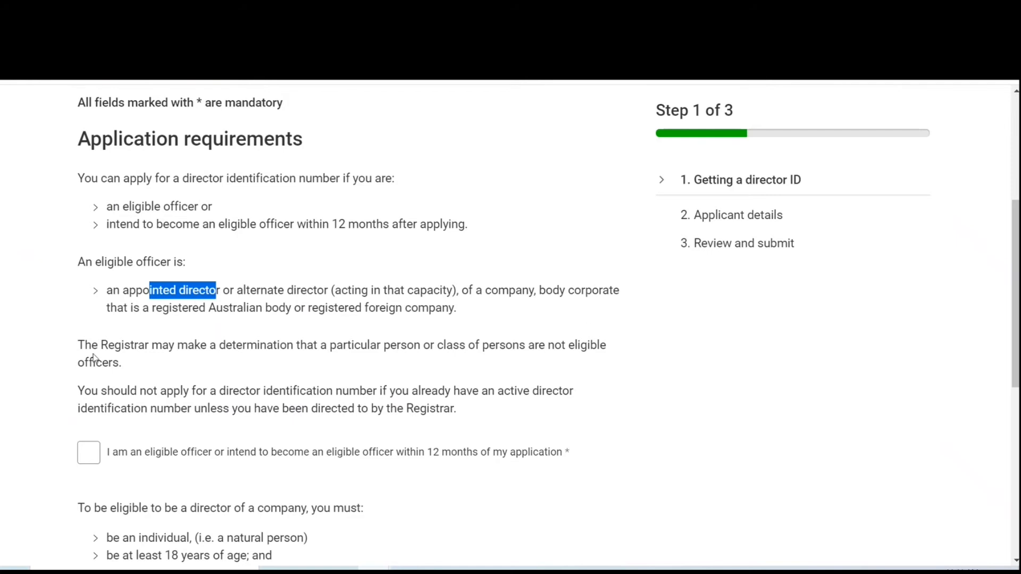
scroll(324, 351, down, 1)
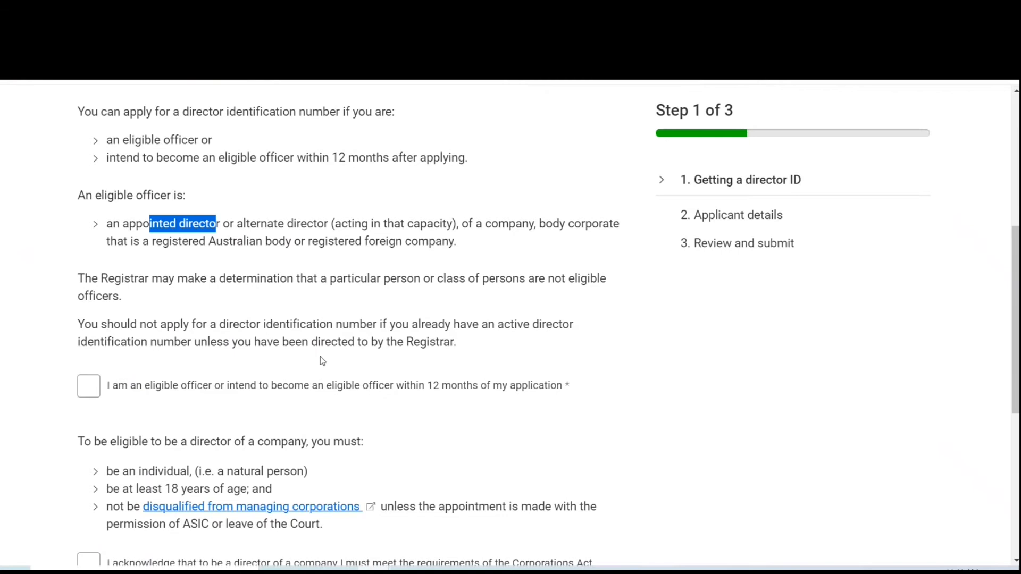
scroll(346, 356, down, 1)
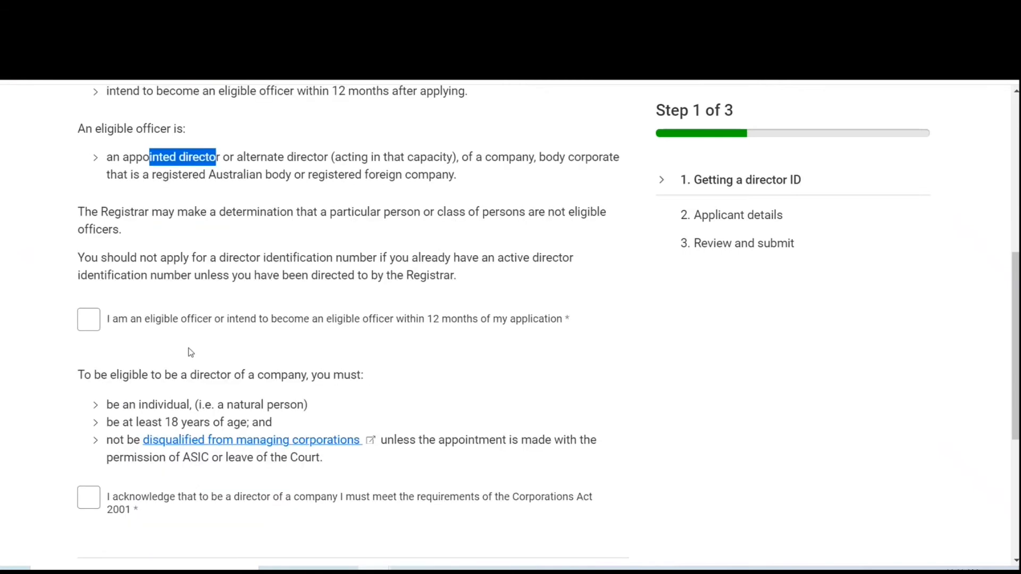
click(89, 320)
scroll(151, 345, down, 1)
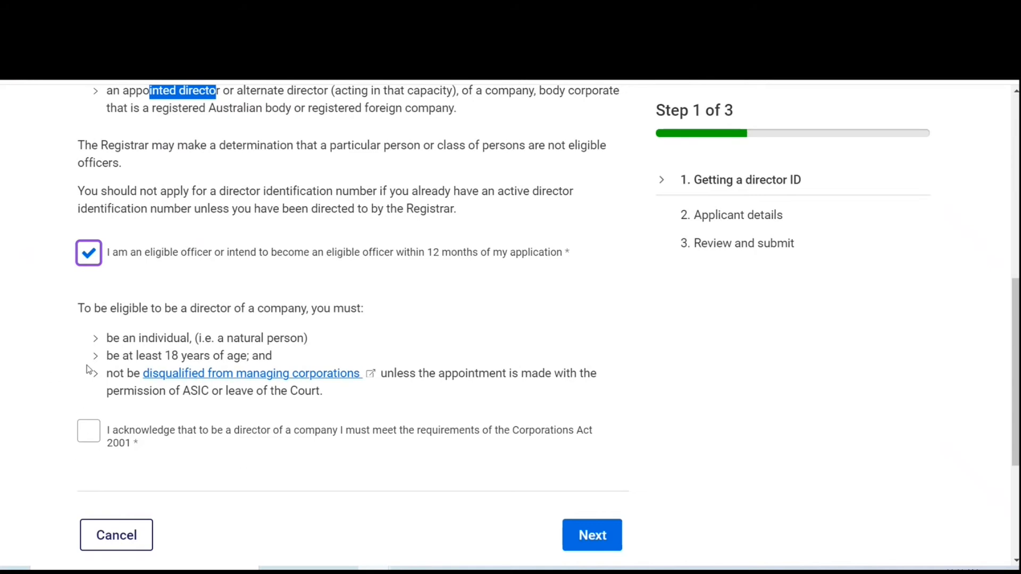
Acknowledge that a company director must meet the requirements of the Corporations Act 2001 and continue to the applicant details.
click(88, 439)
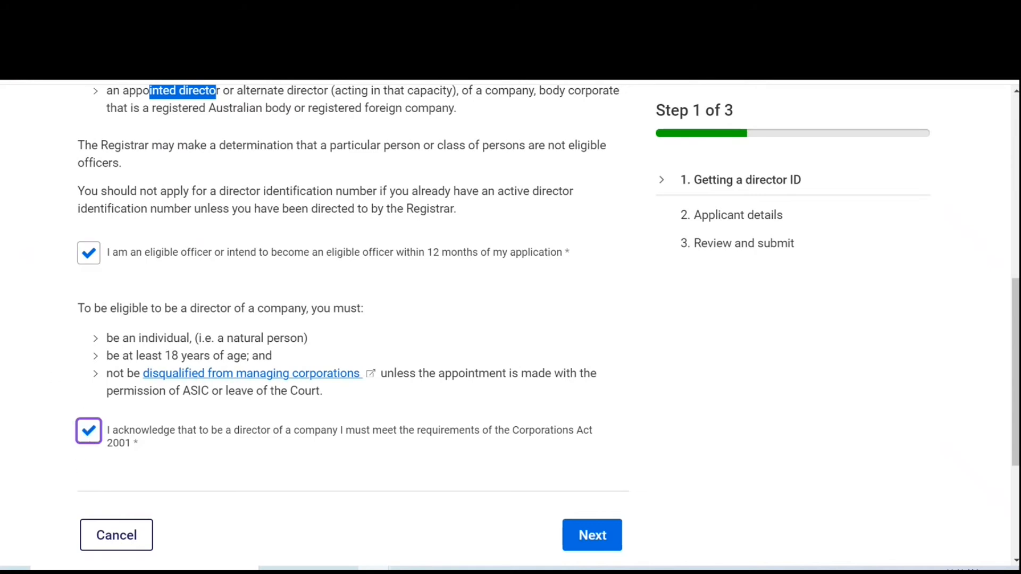
click(593, 555)
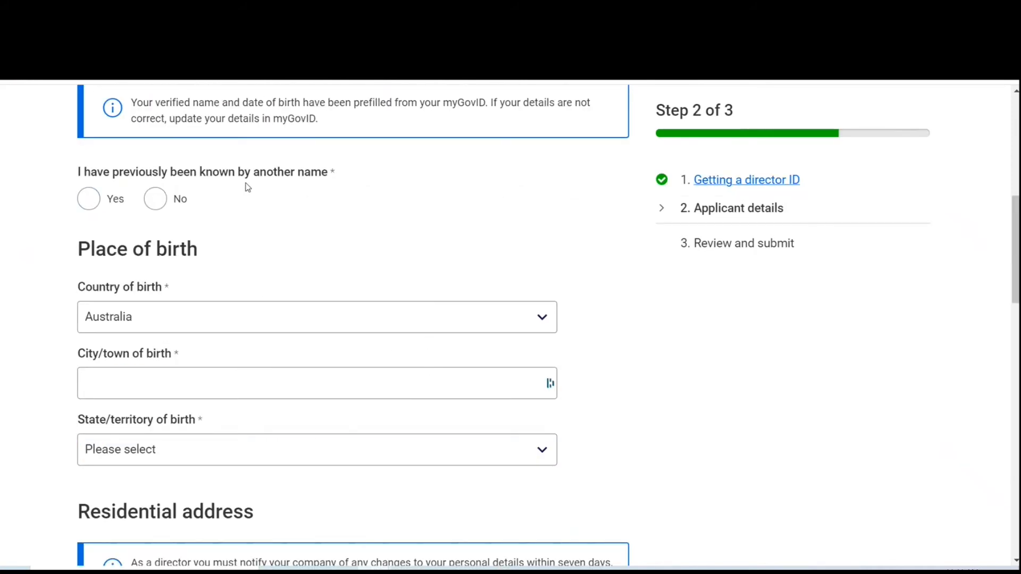
Answer No to having previously been known by another name.
click(157, 201)
click(92, 206)
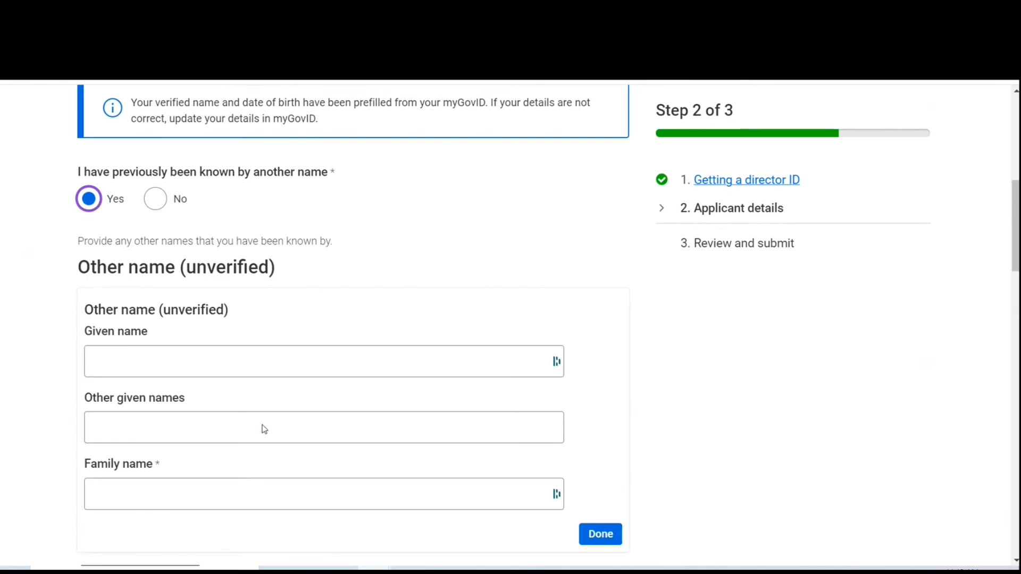
click(153, 202)
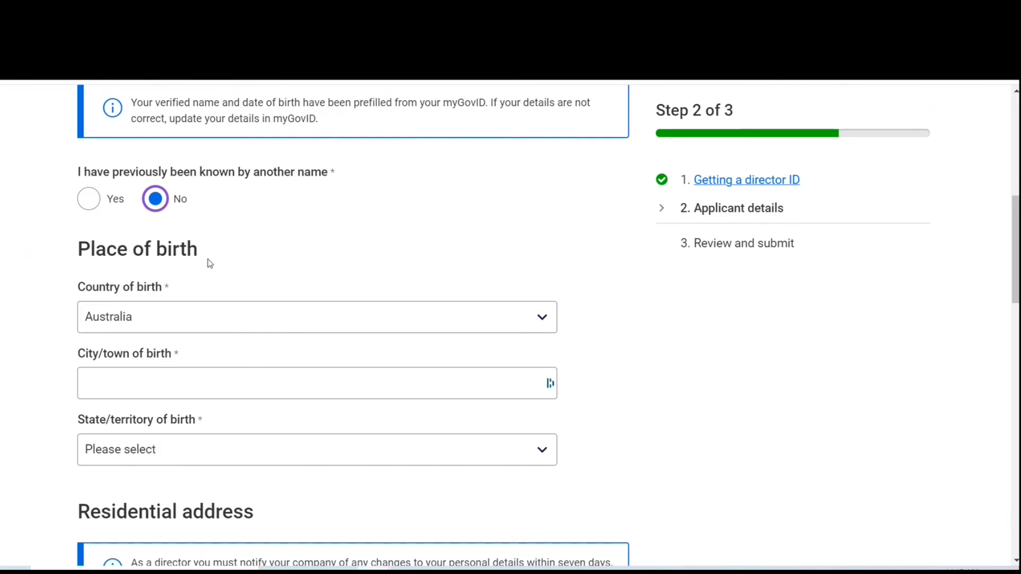
Review the residential address section, including the notice about reporting changes to personal details and the address on record.
scroll(234, 292, down, 1)
scroll(234, 292, down, 1)
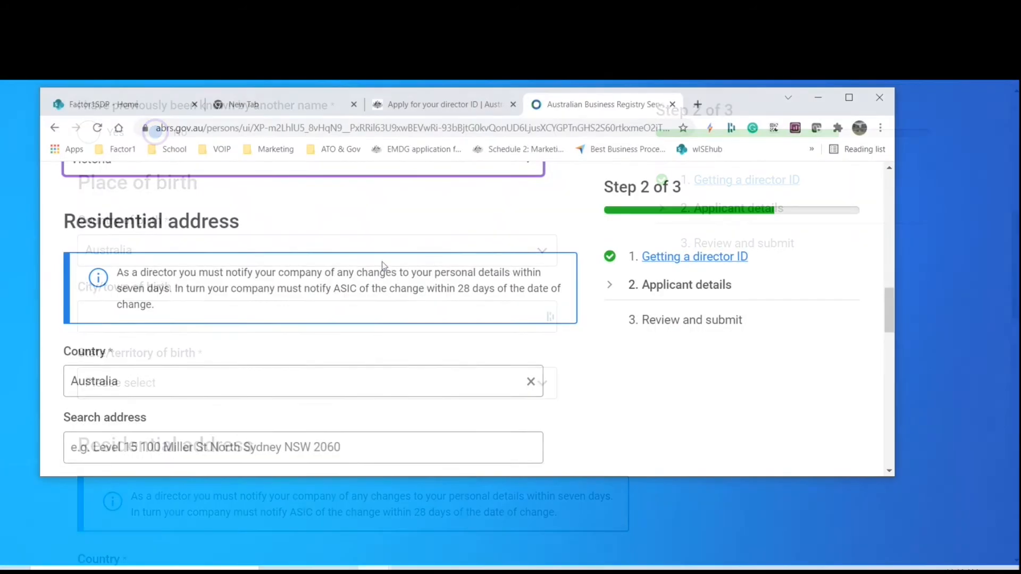
scroll(157, 223, up, 2)
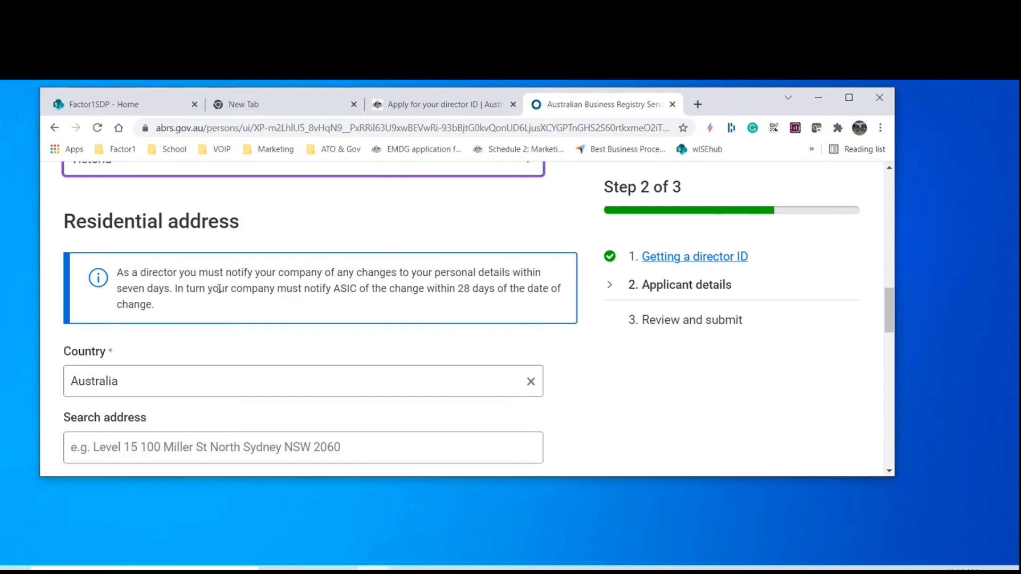
scroll(214, 288, down, 2)
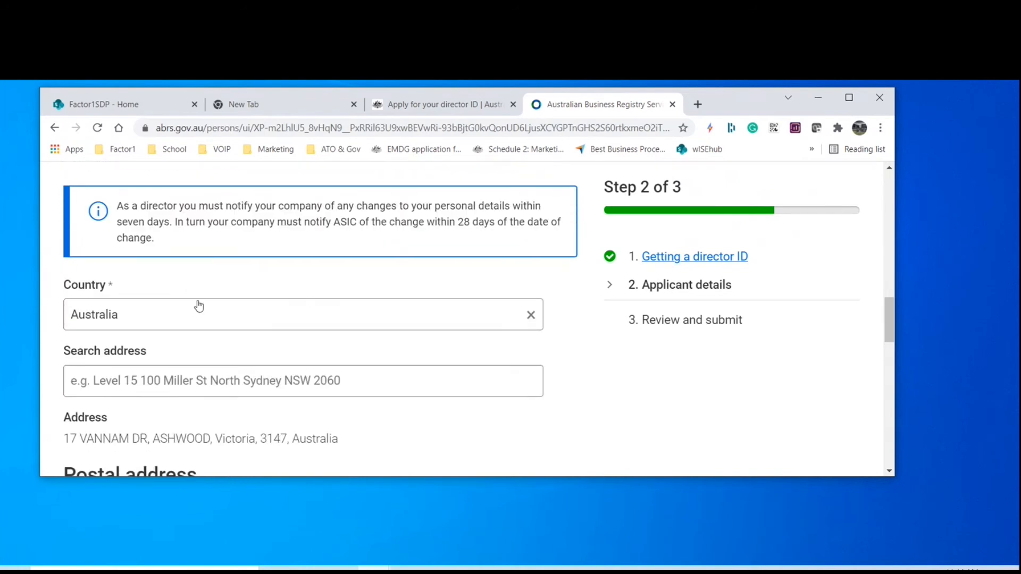
scroll(236, 323, up, 2)
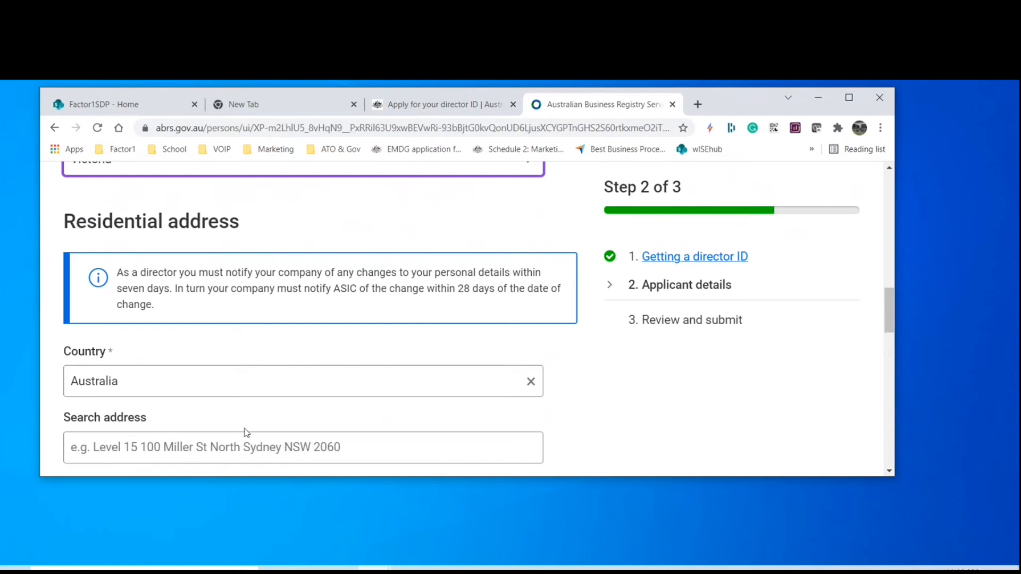
scroll(246, 432, down, 1)
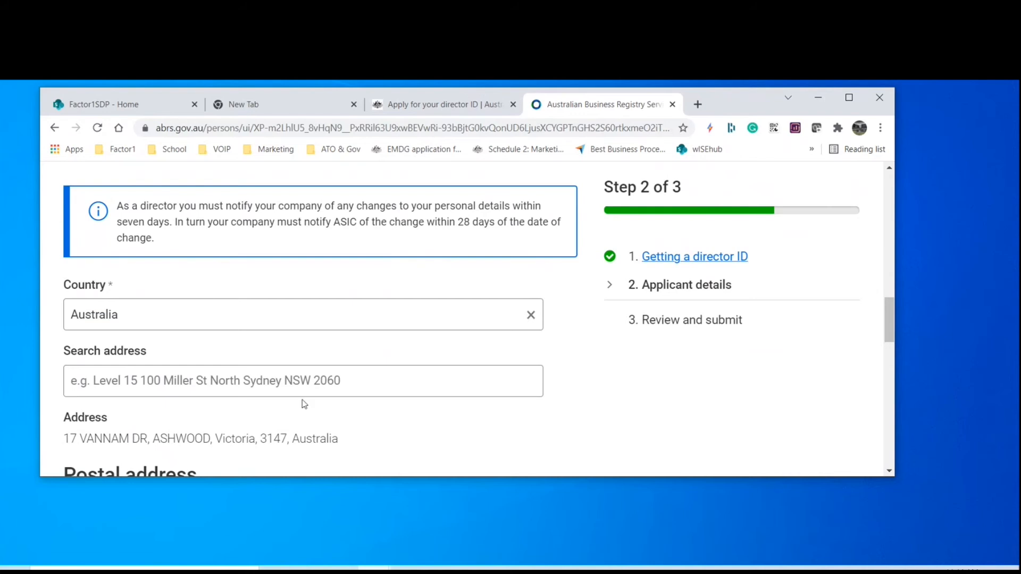
scroll(303, 404, up, 1)
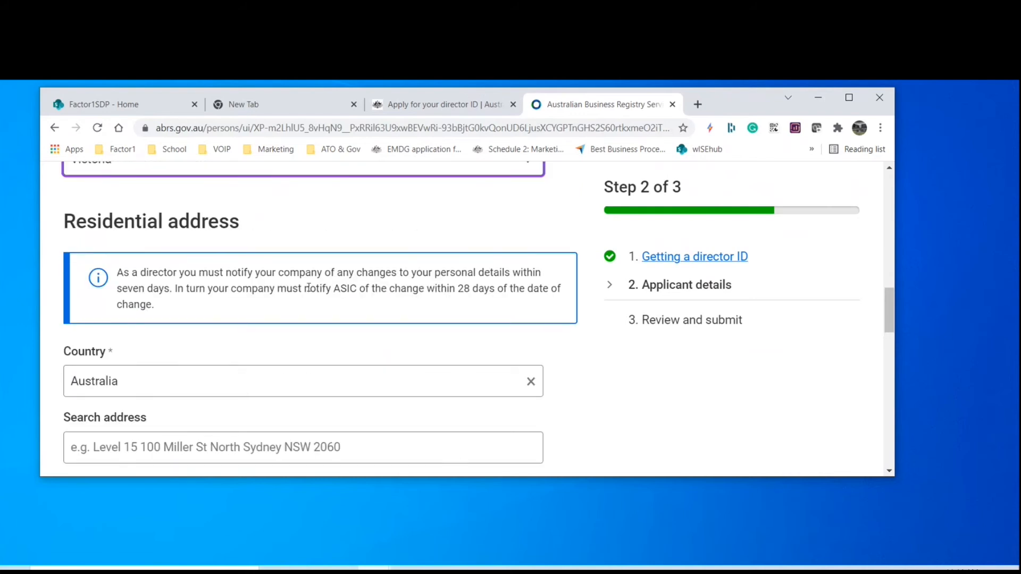
Set the postal address to Same as residential address and continue to the review of the application.
drag(732, 94, 1020, 155)
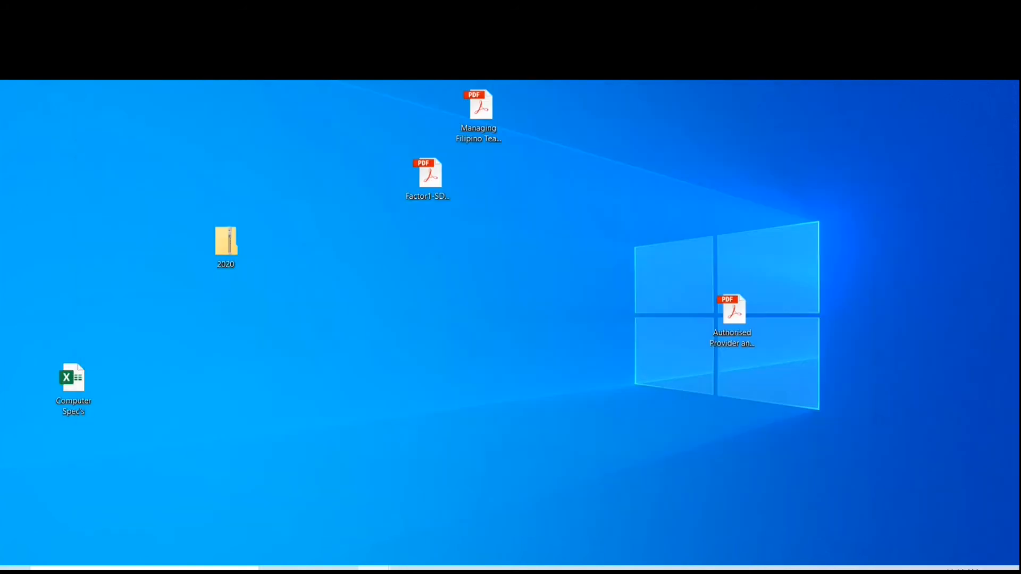
drag(1020, 191, 785, 122)
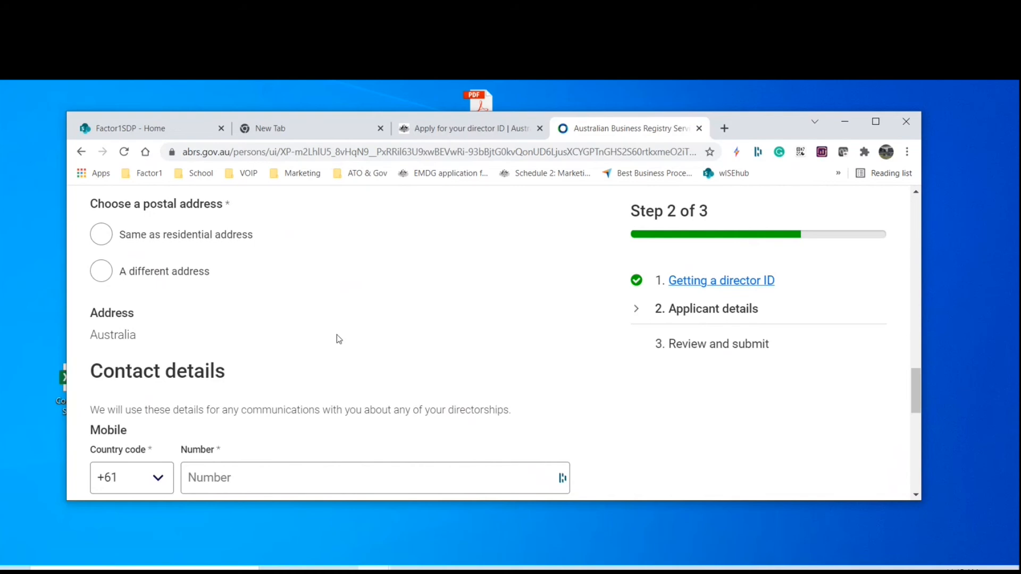
click(101, 239)
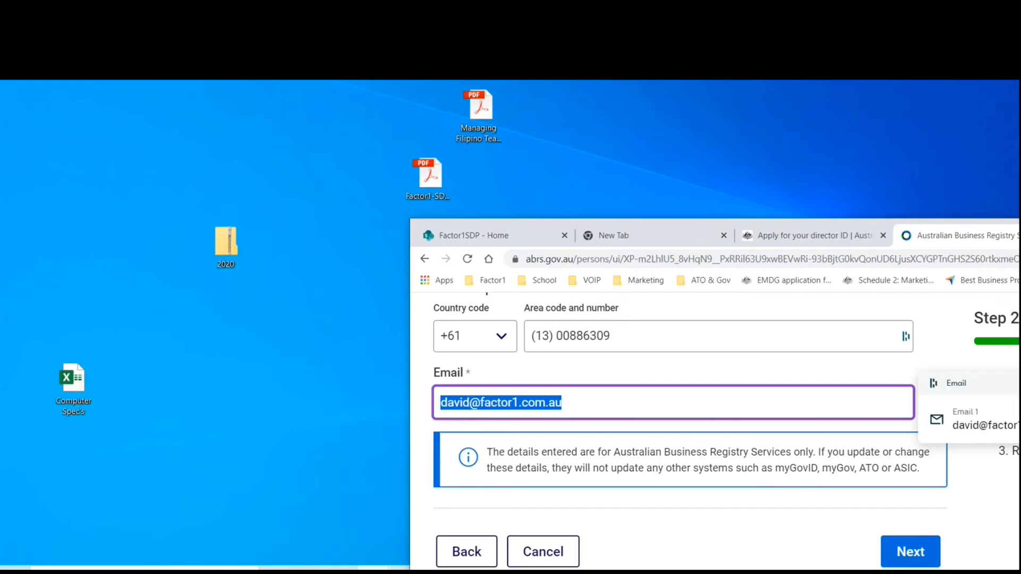
drag(1015, 230, 802, 126)
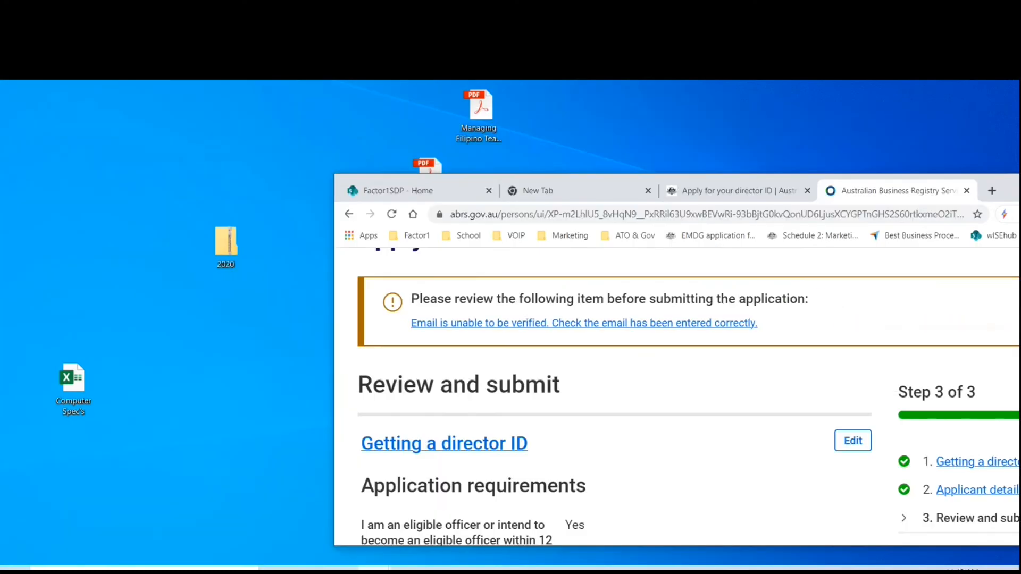
Declare that the information given on the form is true and correct and submit the application.
drag(1019, 185, 733, 119)
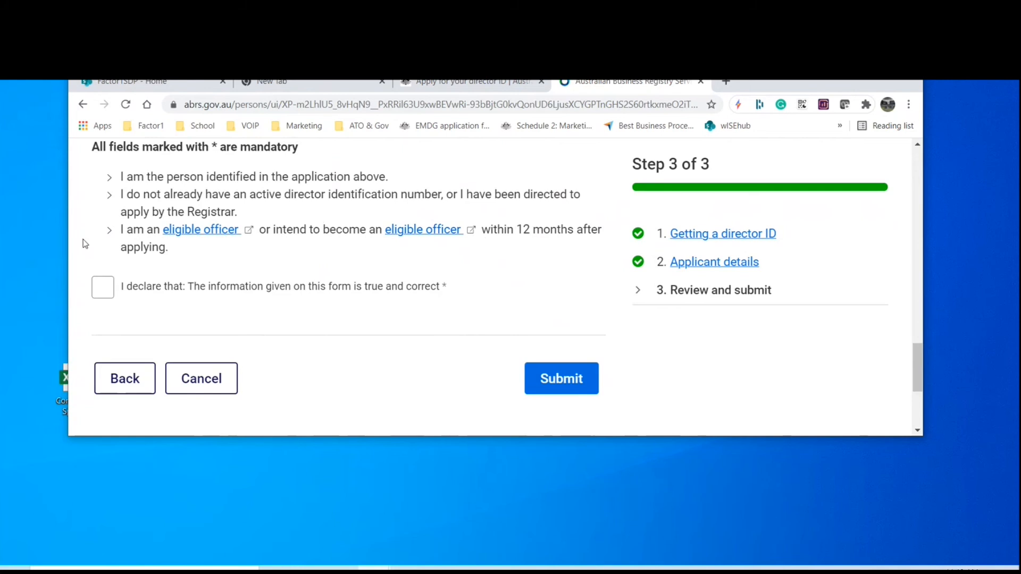
click(108, 294)
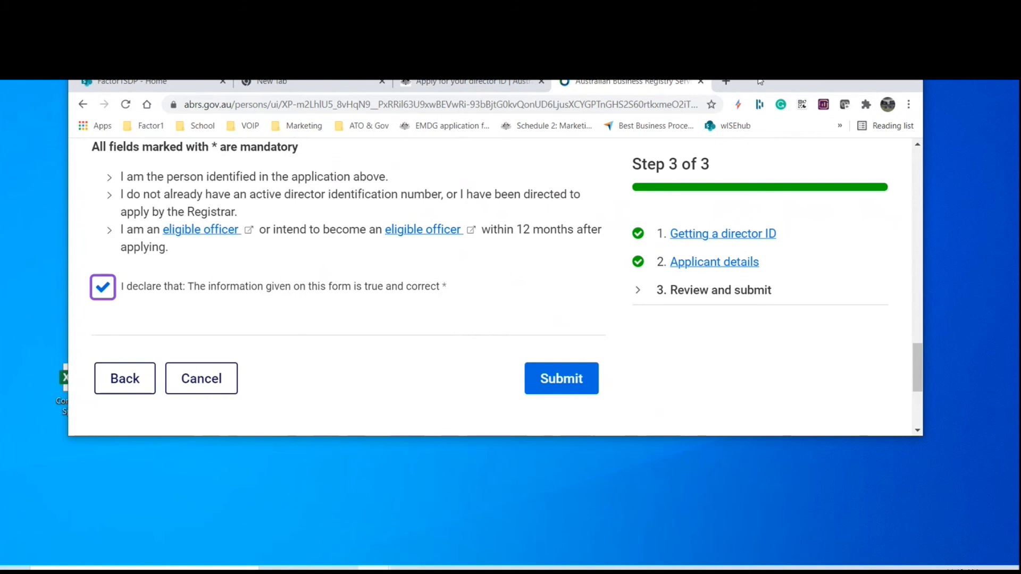
drag(760, 82, 1020, 124)
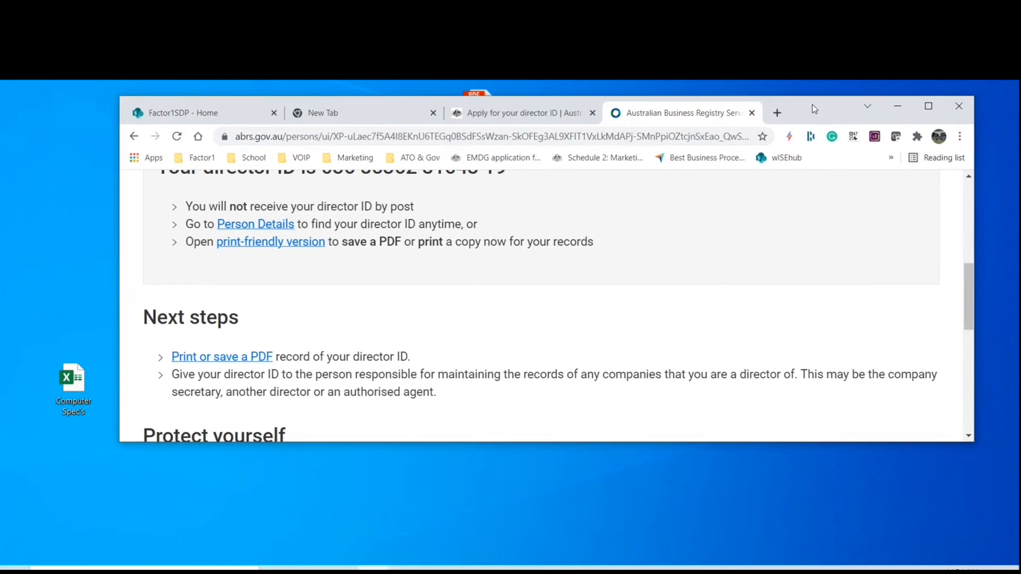
Read the next steps and the Protect yourself advice on the director ID confirmation page, including the contact link for suspected misuse.
drag(811, 105, 803, 102)
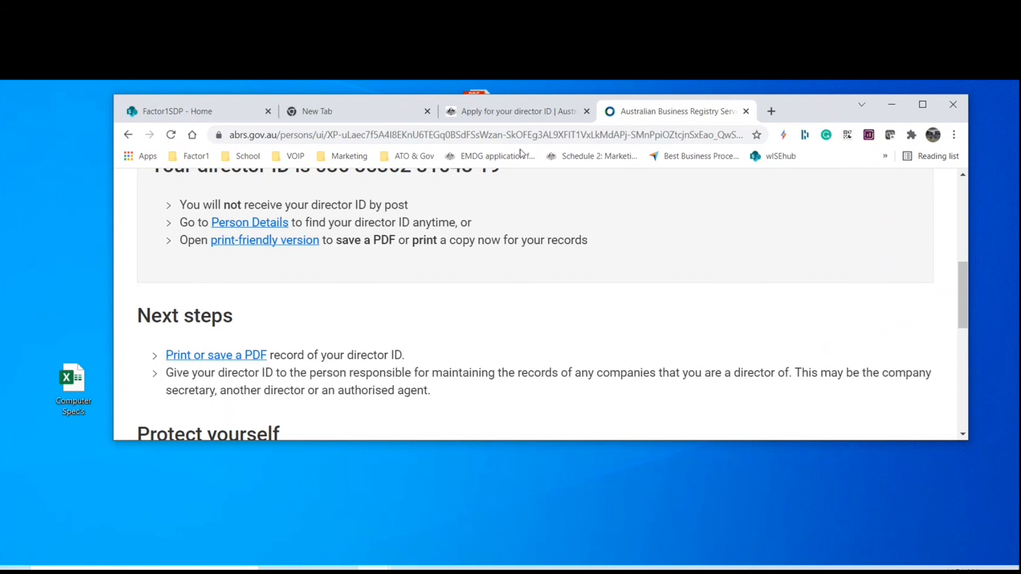
drag(789, 105, 815, 131)
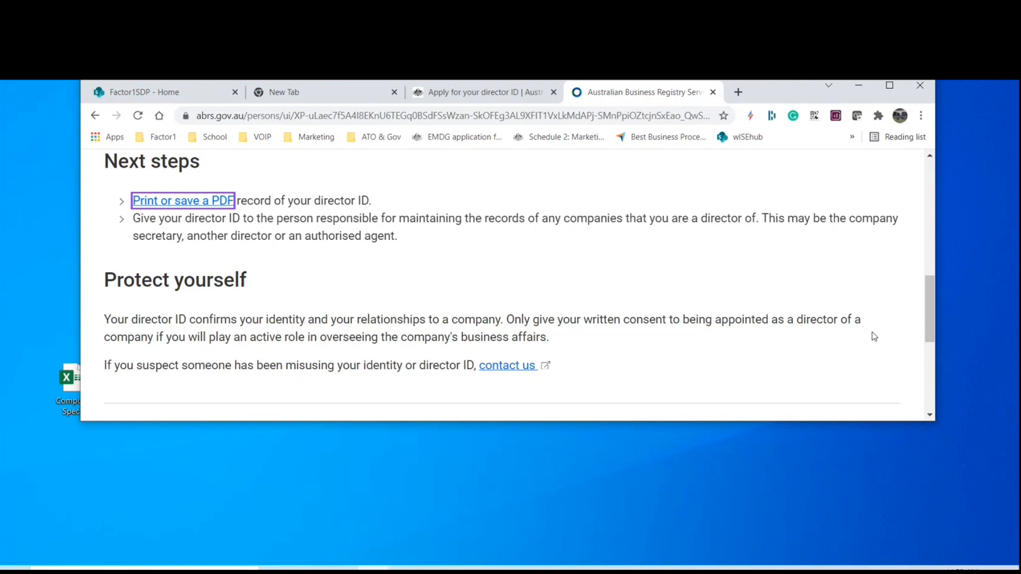
scroll(203, 346, down, 3)
scroll(309, 298, up, 1)
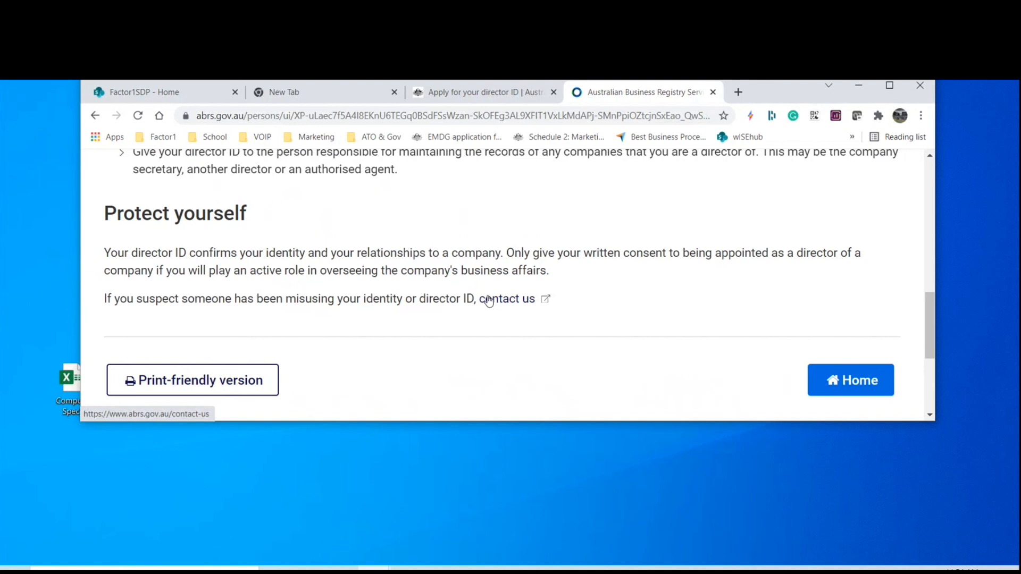
click(489, 301)
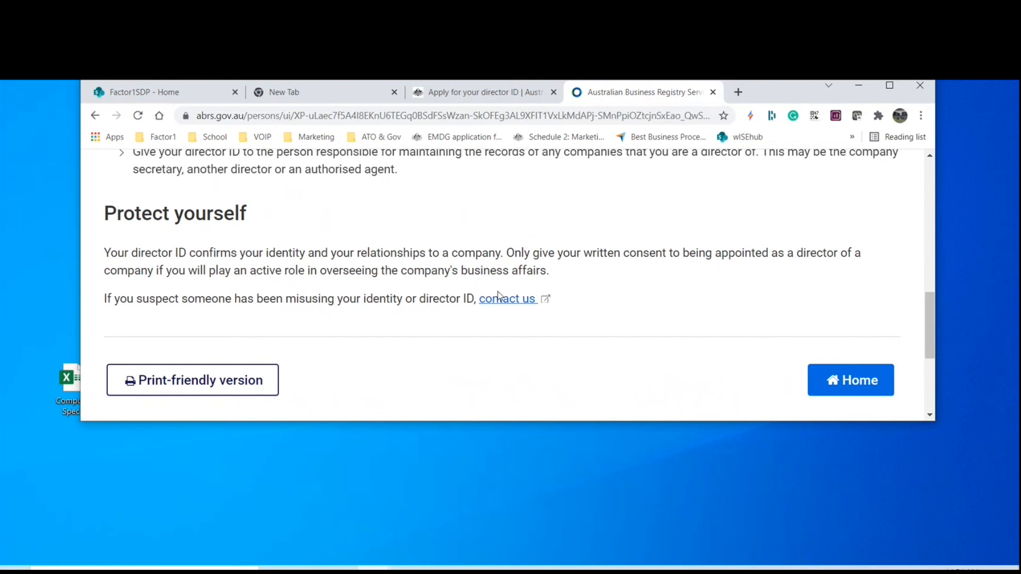